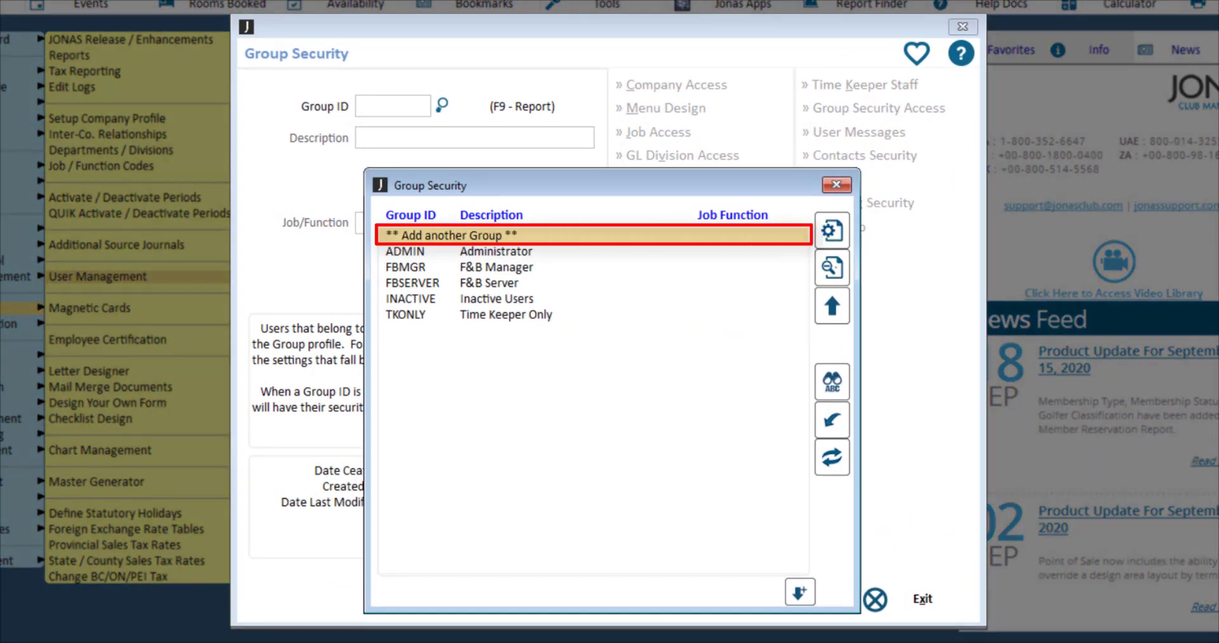
# Step: Confirm the INACTIVE group has 'Deactivate this user' checked, then save and close group security
pyautogui.doubleClick(512, 299)
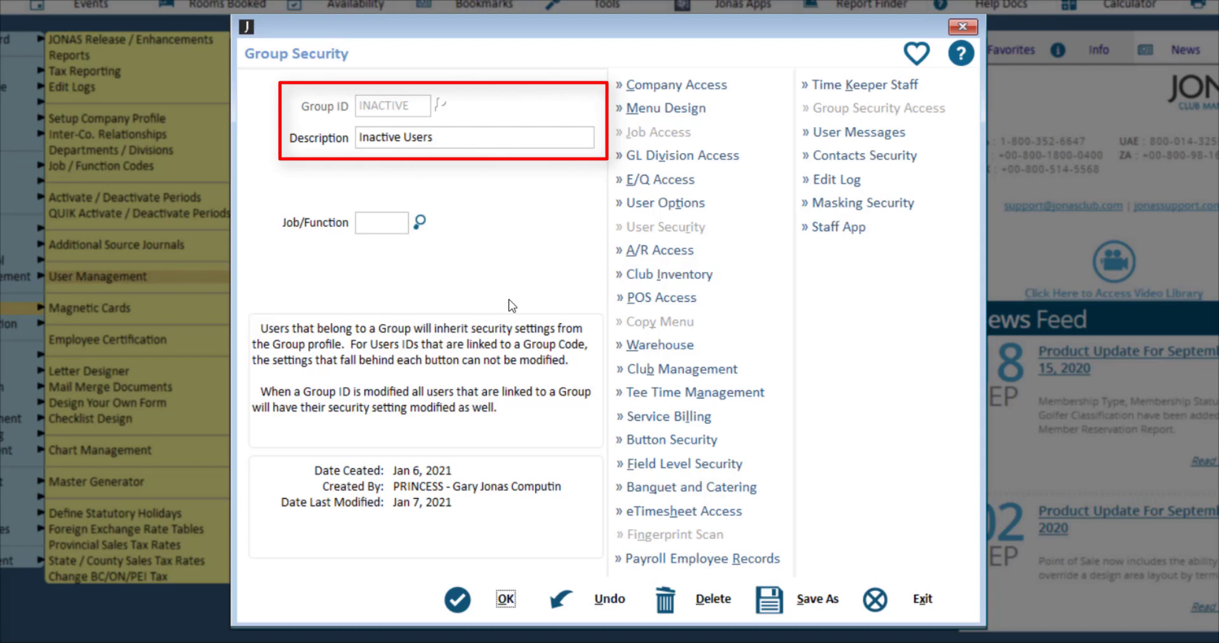
pyautogui.click(737, 212)
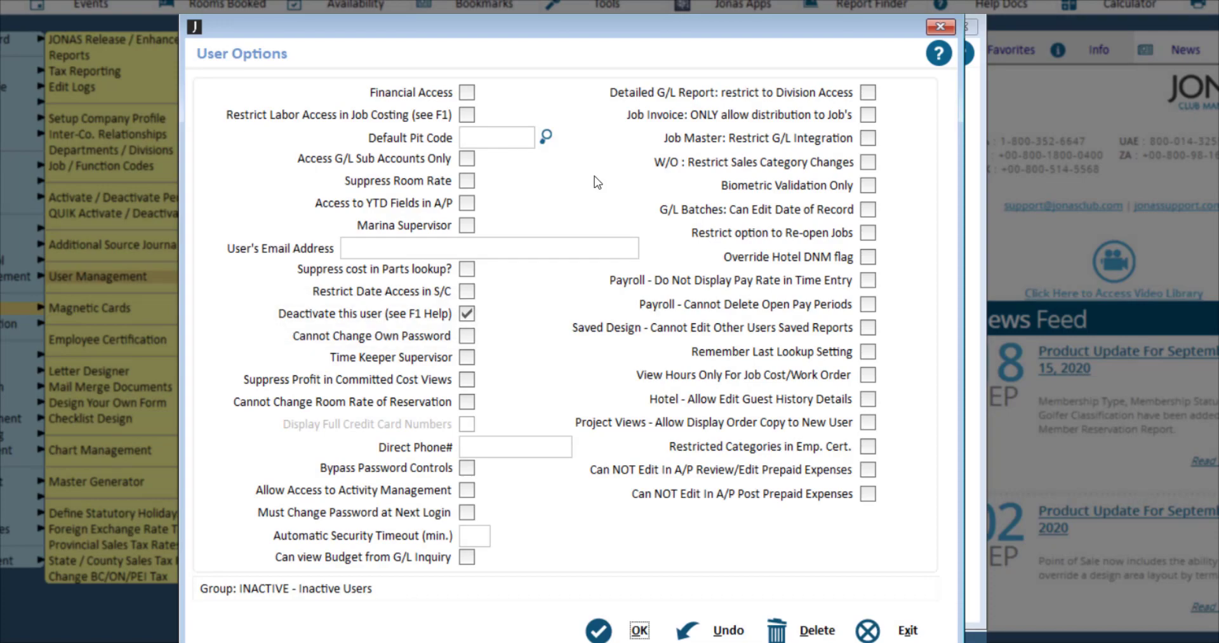
pyautogui.click(639, 630)
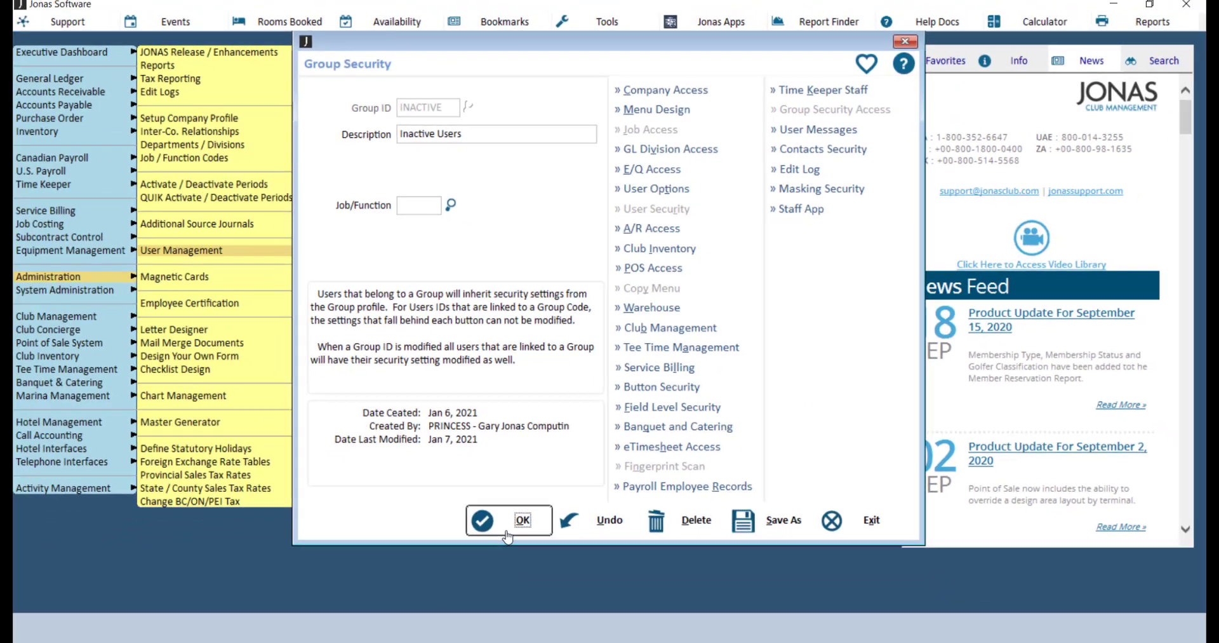
pyautogui.click(489, 608)
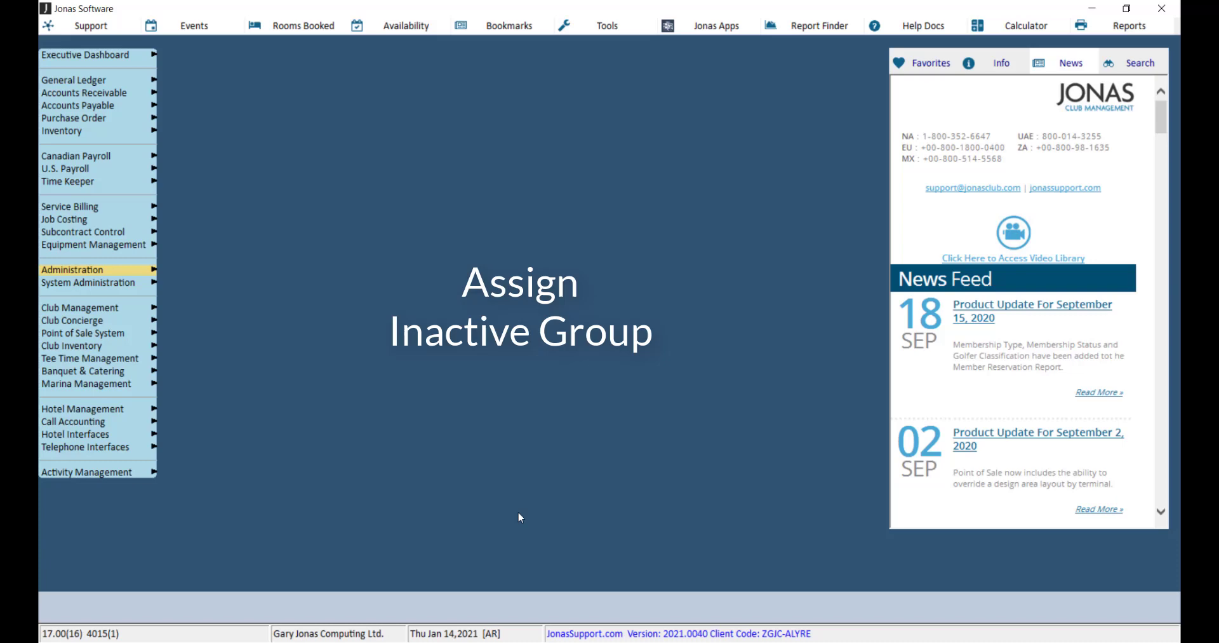
# Step: Open Administration > User Management > User Administration to list the active users
pyautogui.press('Return')
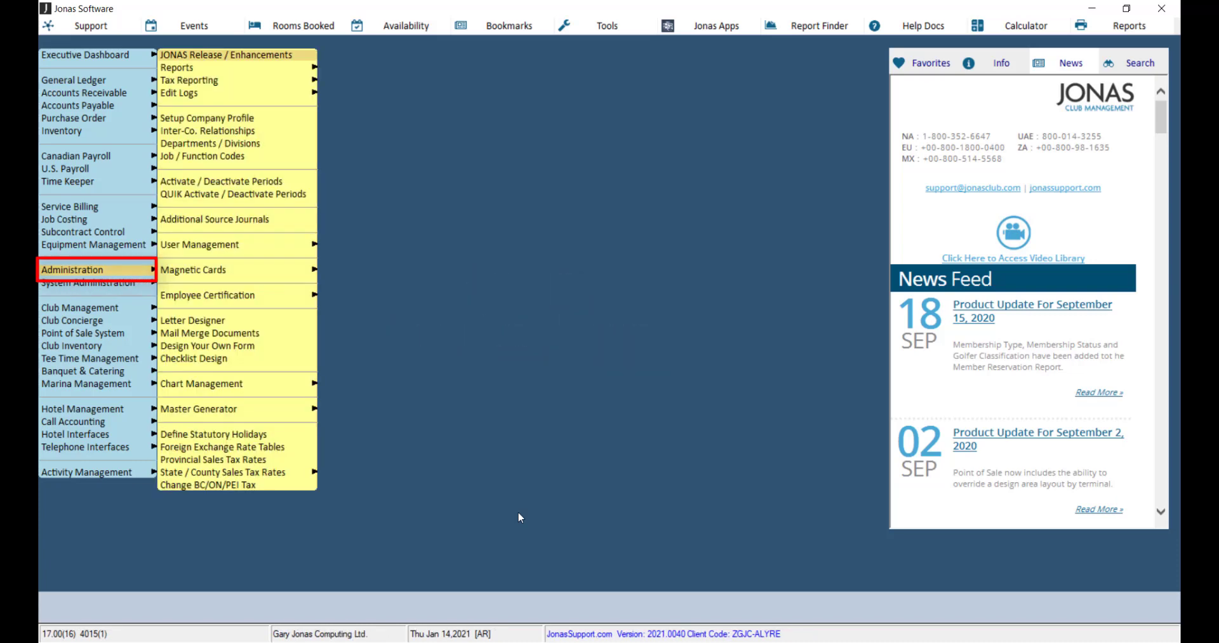
pyautogui.press('Down')
pyautogui.press('Down')
pyautogui.press('Down')
pyautogui.press('Down')
pyautogui.press('Down')
pyautogui.press('Down')
pyautogui.press('Down')
pyautogui.press('Down')
pyautogui.press('Down')
pyautogui.press('Down')
pyautogui.press('Down')
pyautogui.press('Return')
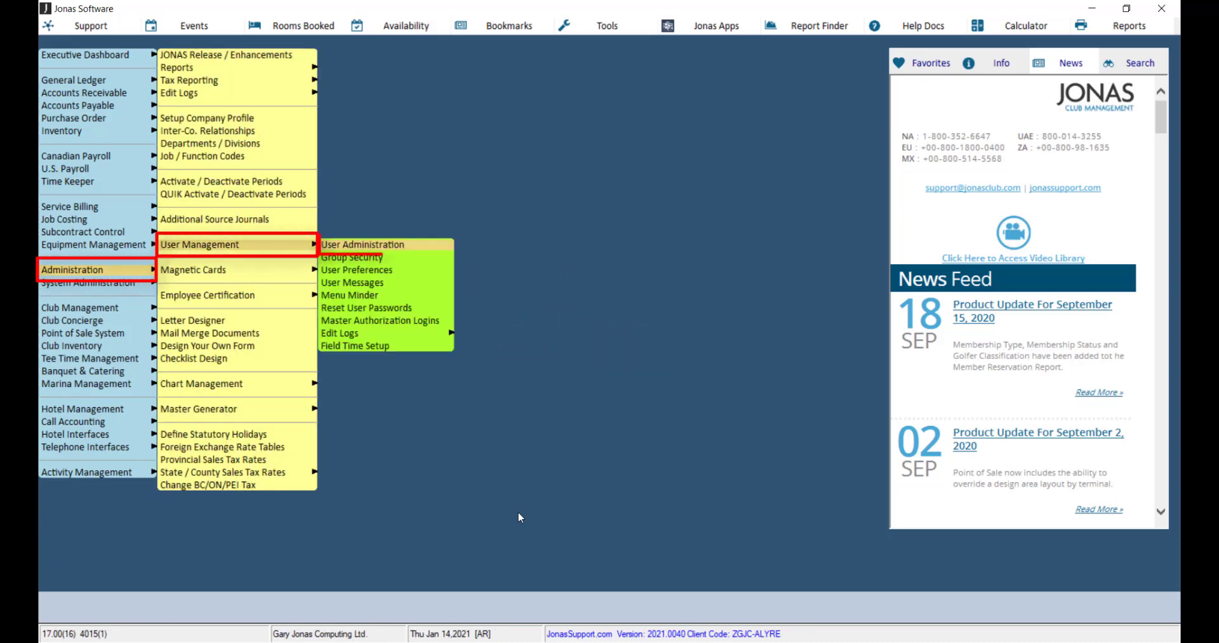
pyautogui.press('Return')
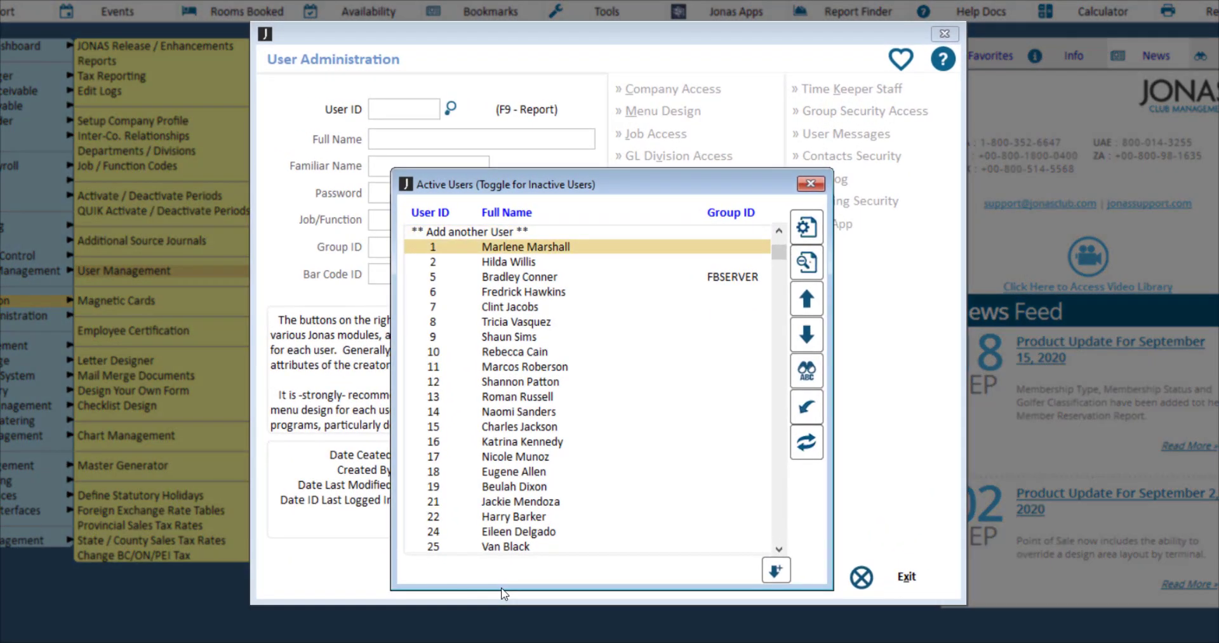
# Step: Assign user 1 to the INACTIVE group through the Group ID lookup and save the record
pyautogui.press('Return')
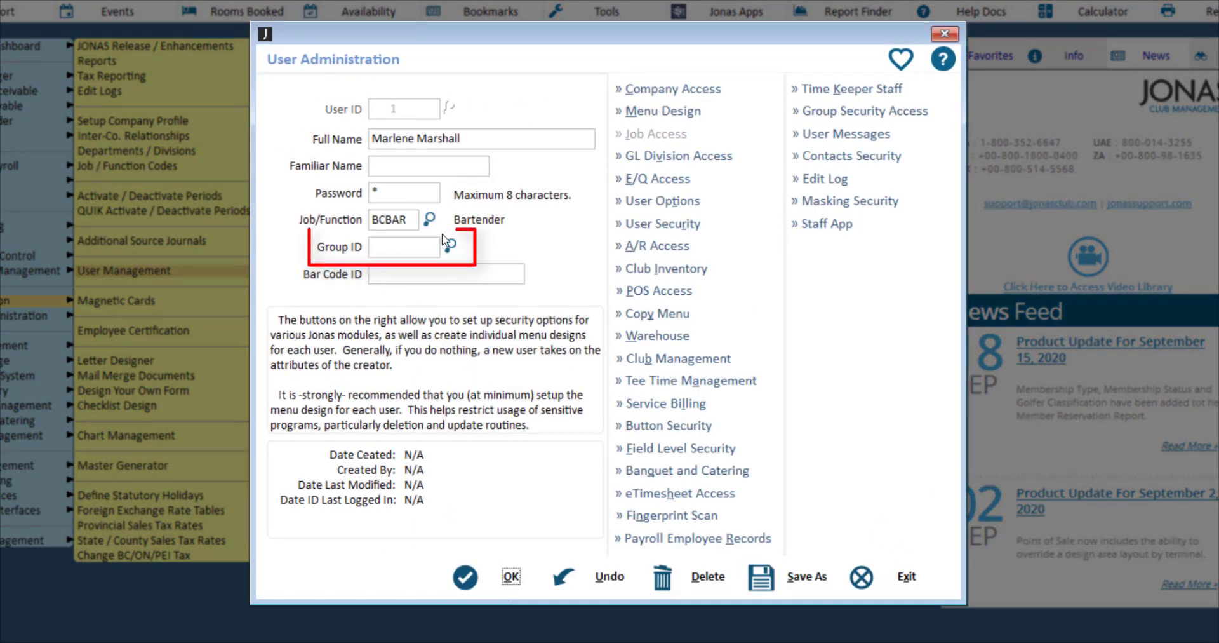
pyautogui.click(449, 253)
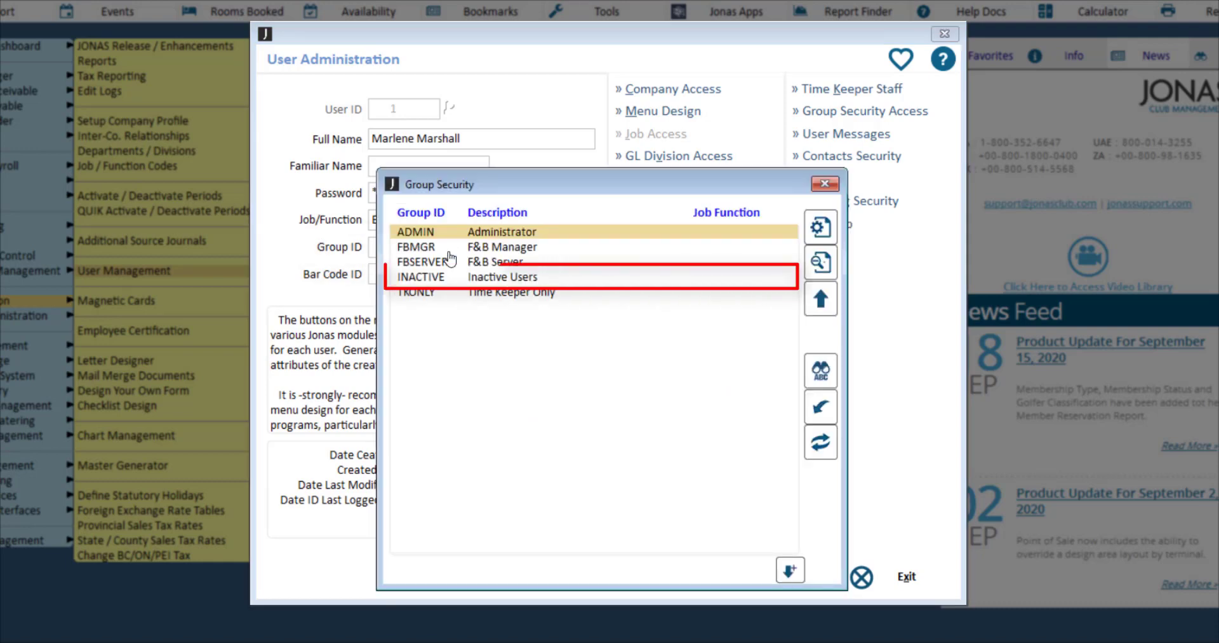
pyautogui.doubleClick(532, 277)
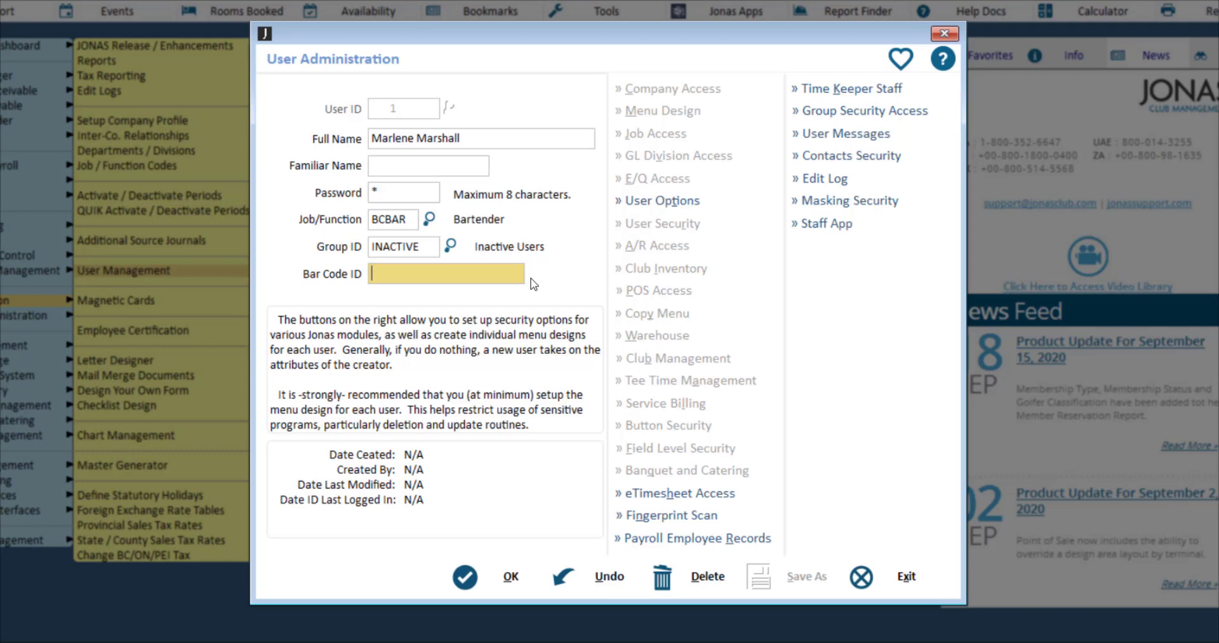
pyautogui.press('Return')
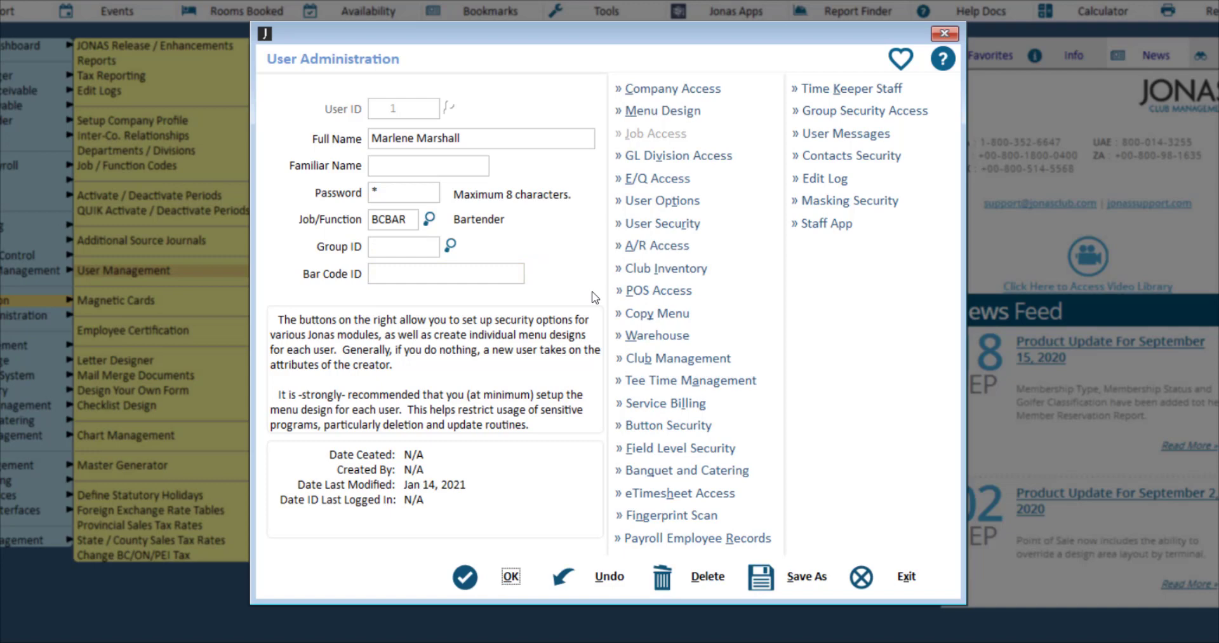
# Step: Review user 1's User Options for the 'Deactivate this user' setting
pyautogui.click(704, 201)
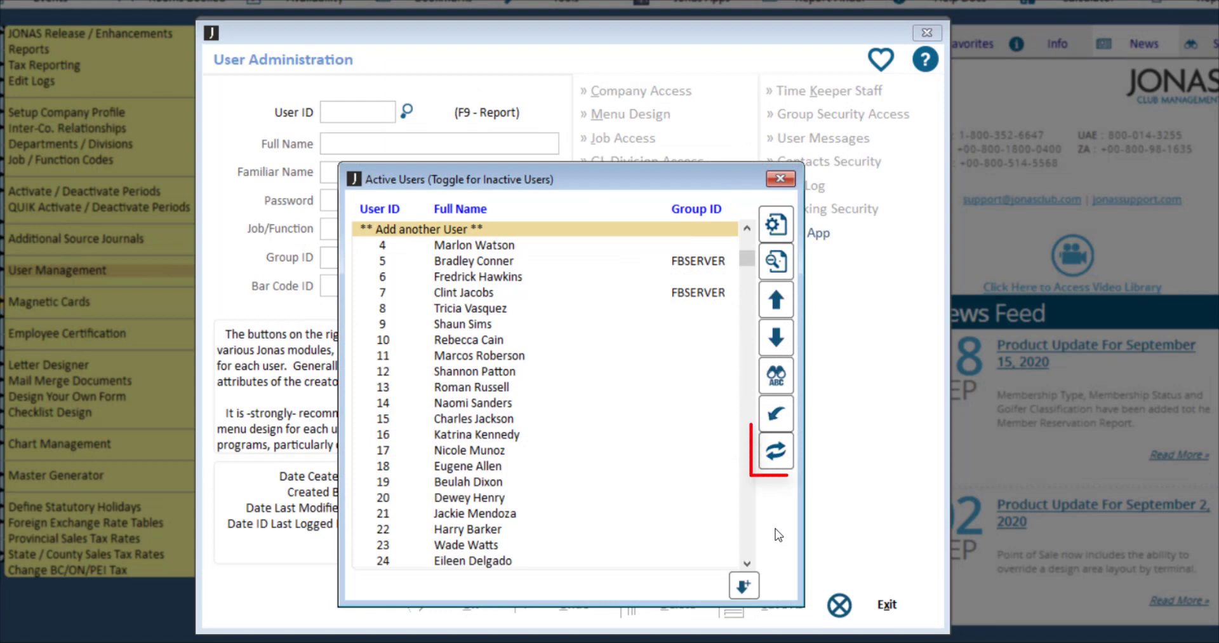
# Step: From the Inactive Users list, move user 1 to the FBSERVER group and copy its security settings
pyautogui.click(781, 468)
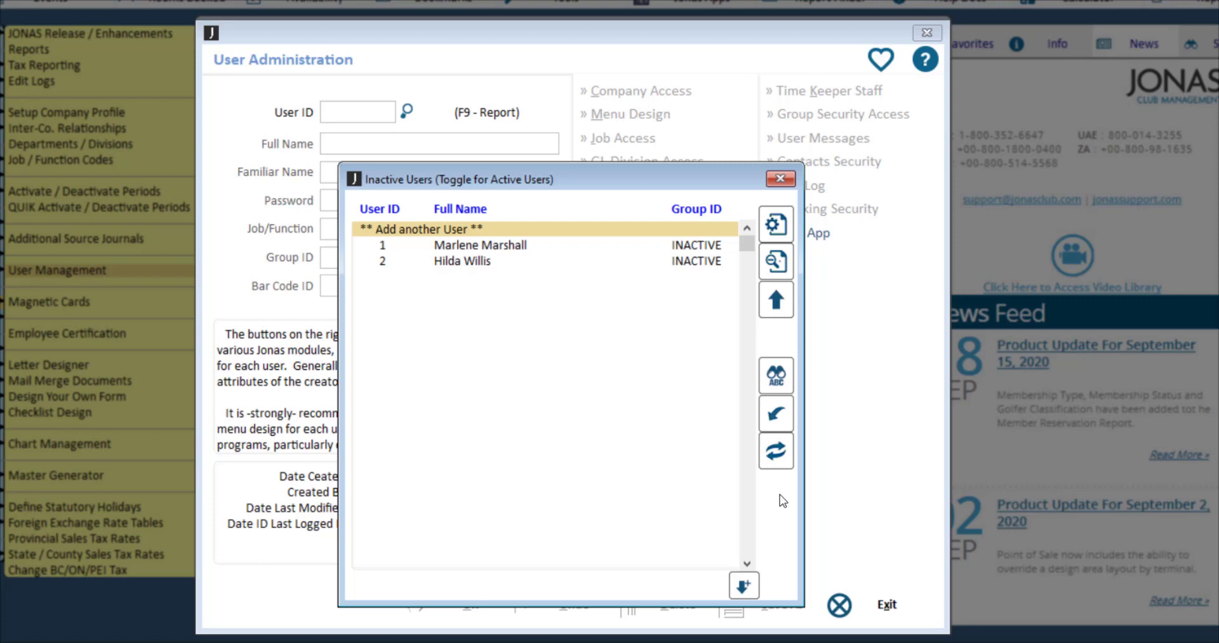
pyautogui.doubleClick(550, 249)
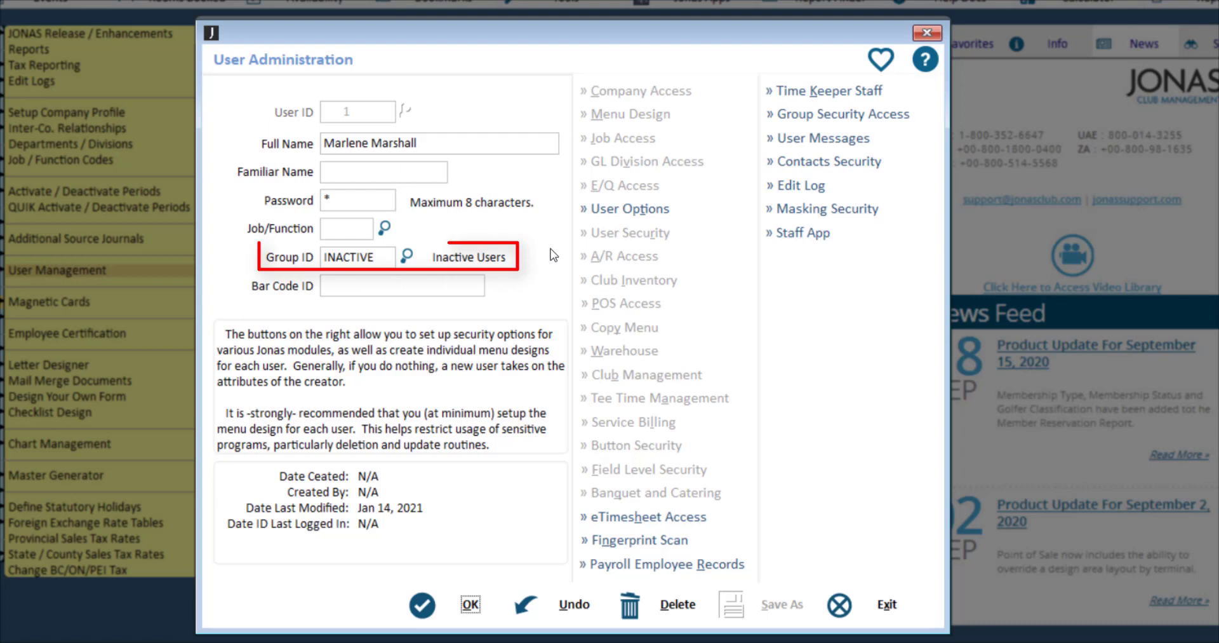
pyautogui.click(406, 255)
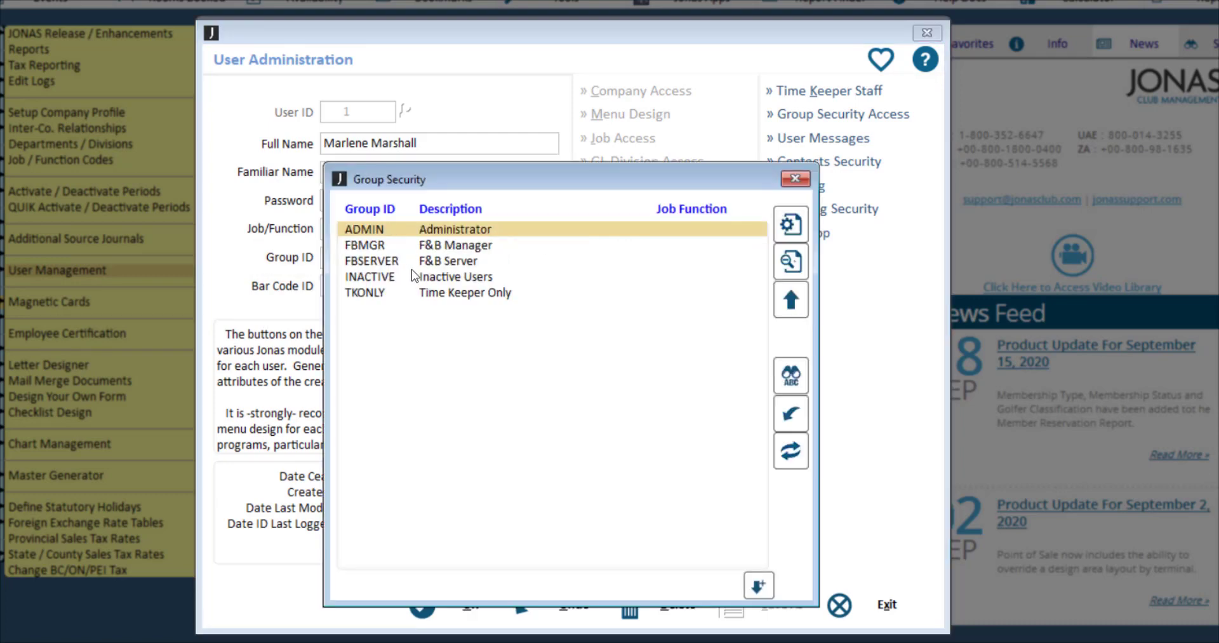
pyautogui.doubleClick(439, 266)
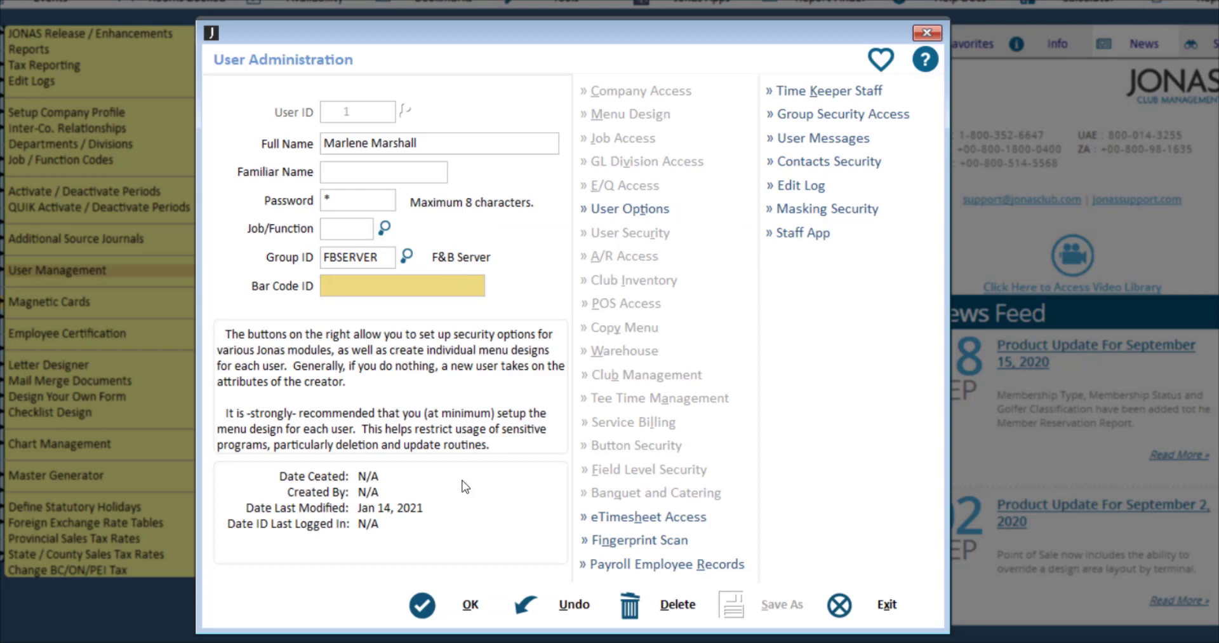
pyautogui.click(440, 606)
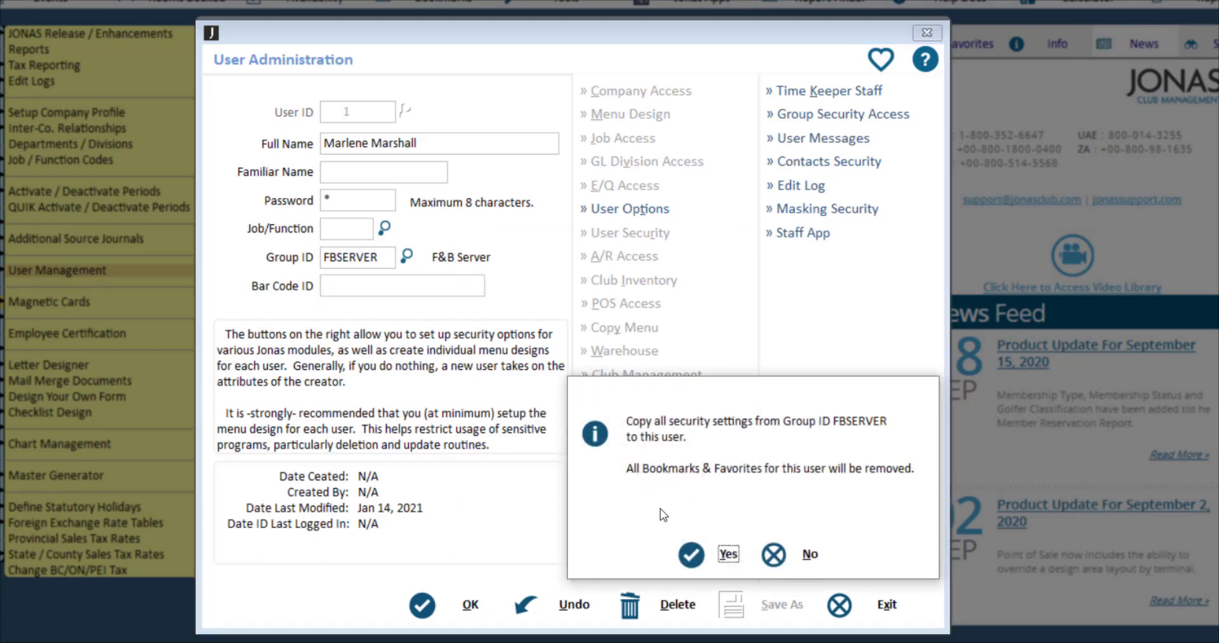
pyautogui.click(697, 555)
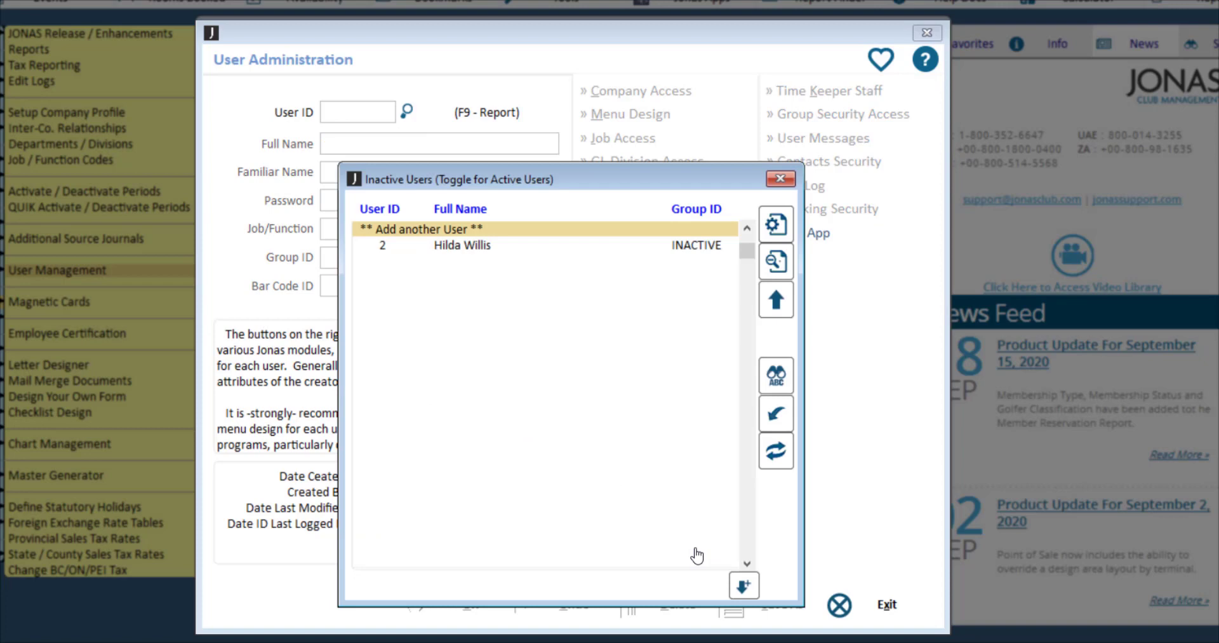
pyautogui.doubleClick(657, 248)
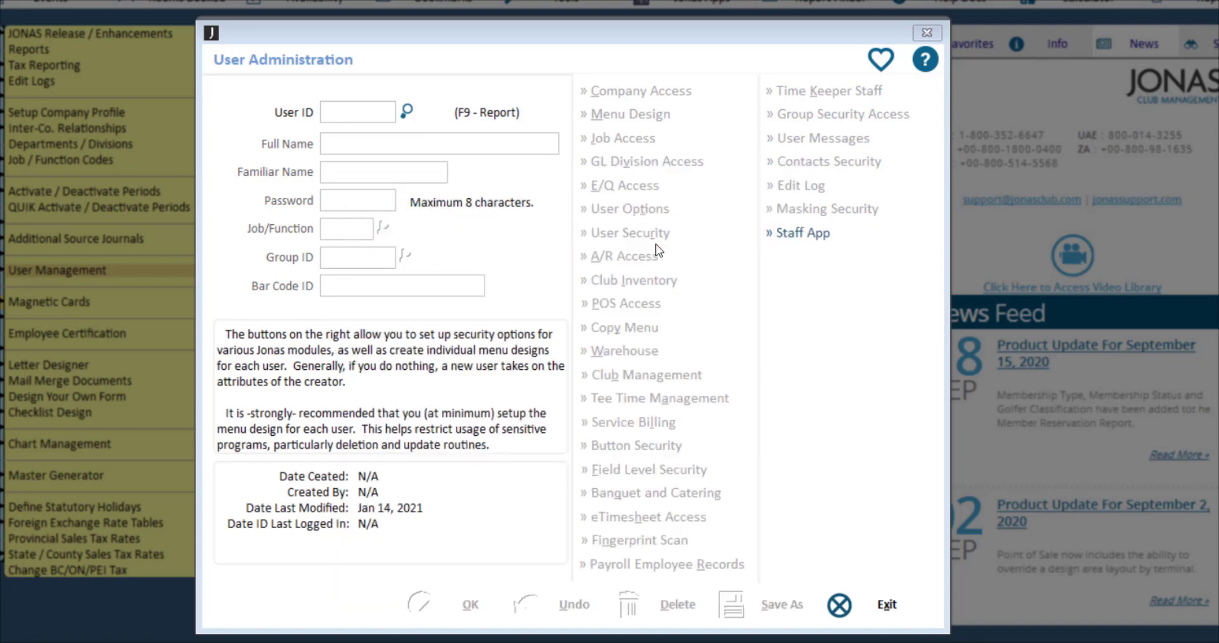
# Step: Clear user 2's INACTIVE Group ID and check that user's options
pyautogui.click(311, 256)
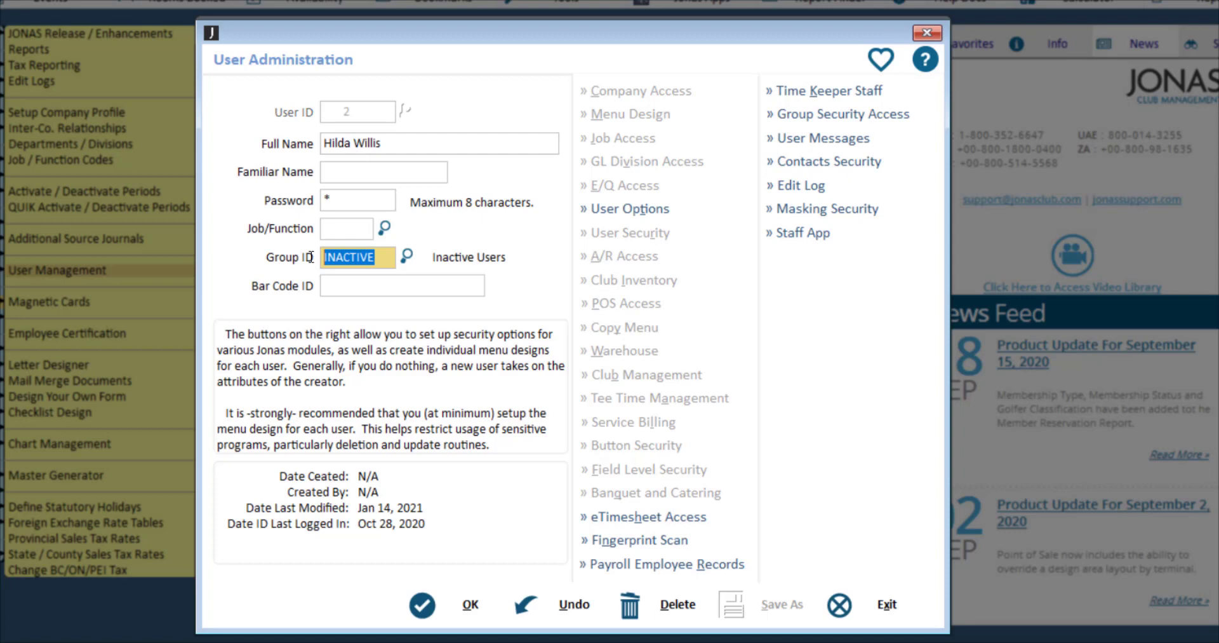
pyautogui.press('Delete')
pyautogui.click(591, 216)
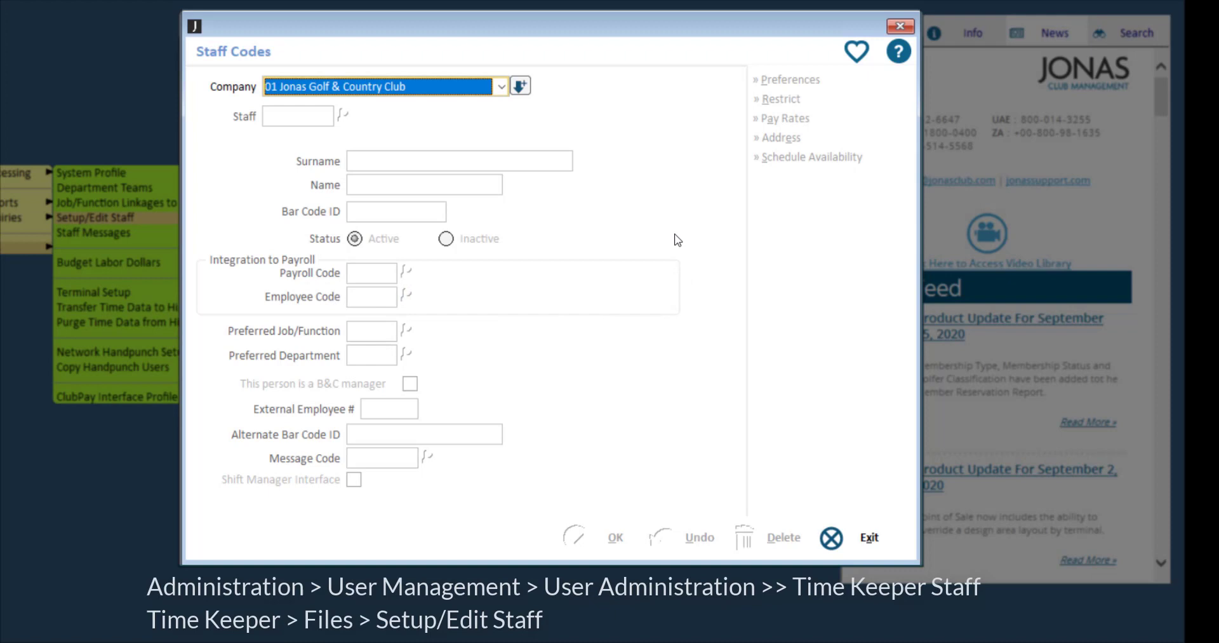
# Step: Set time keeper staff 4's status to Inactive and save the record
pyautogui.press('Return')
pyautogui.press('Down')
pyautogui.press('Down')
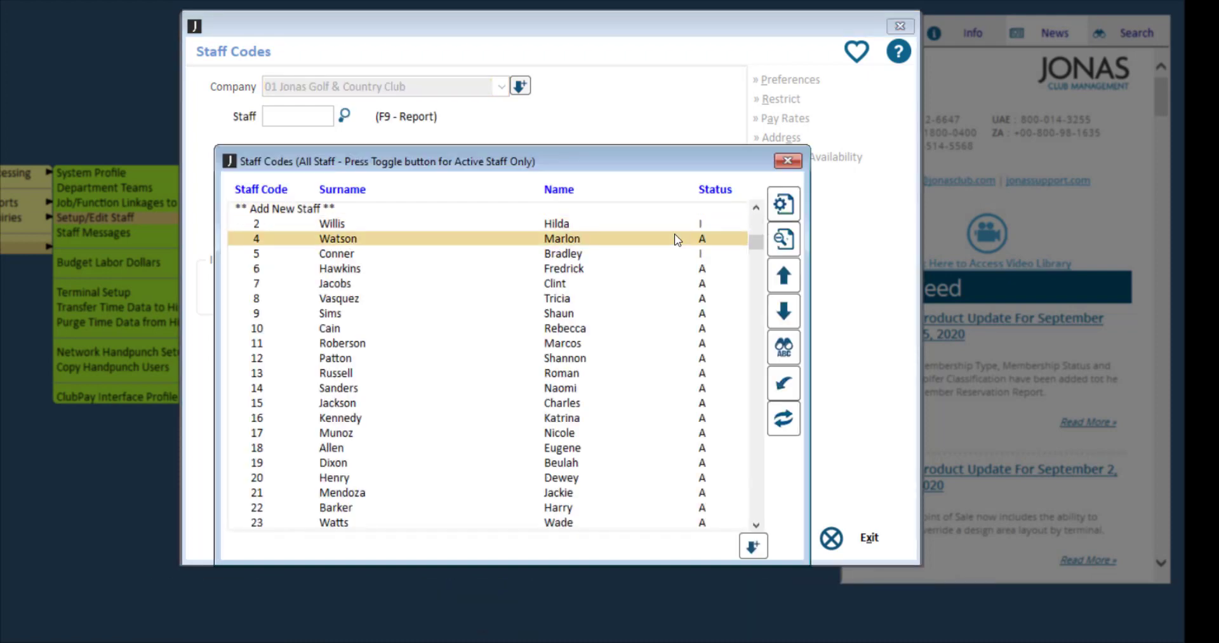
pyautogui.press('Return')
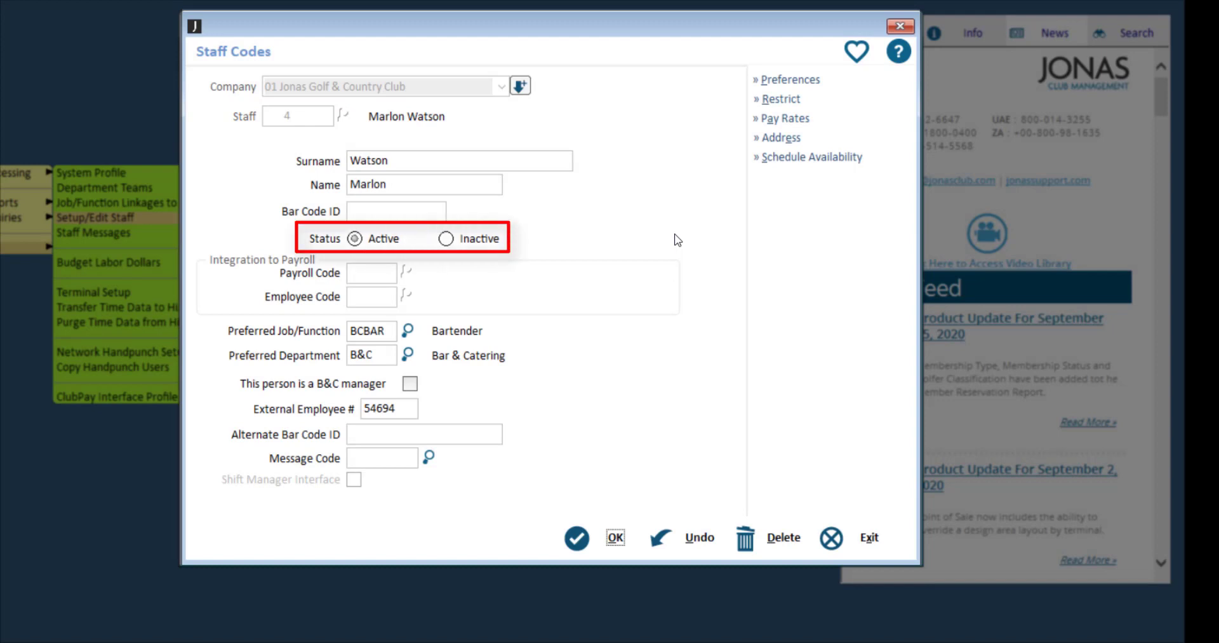
pyautogui.click(447, 238)
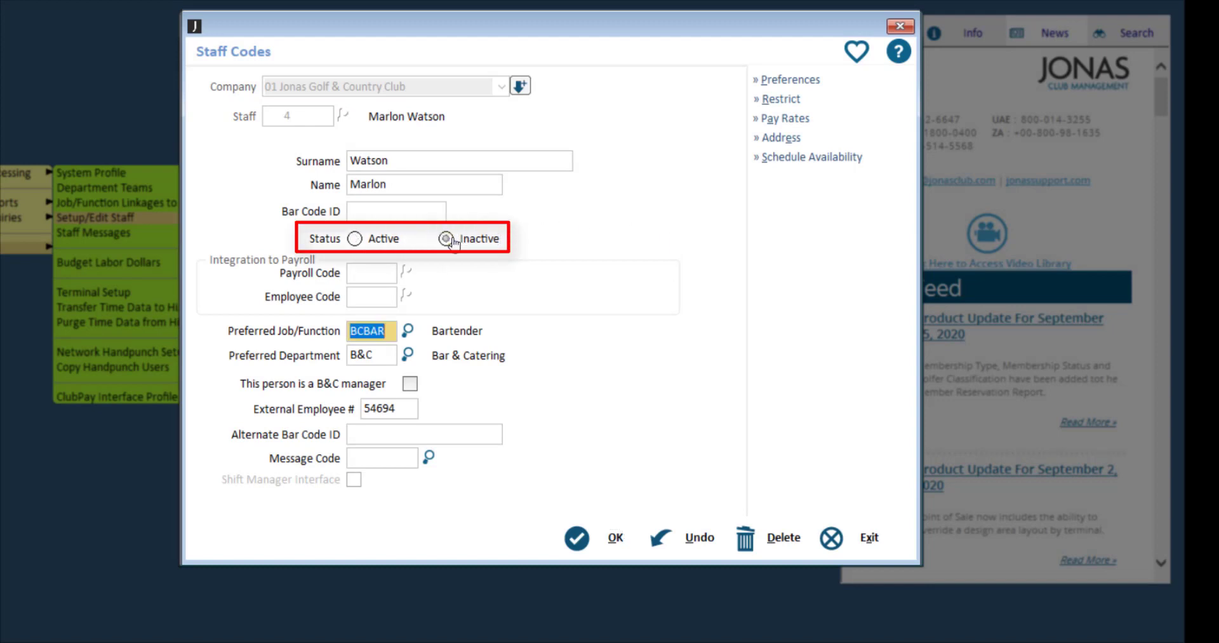
pyautogui.click(615, 536)
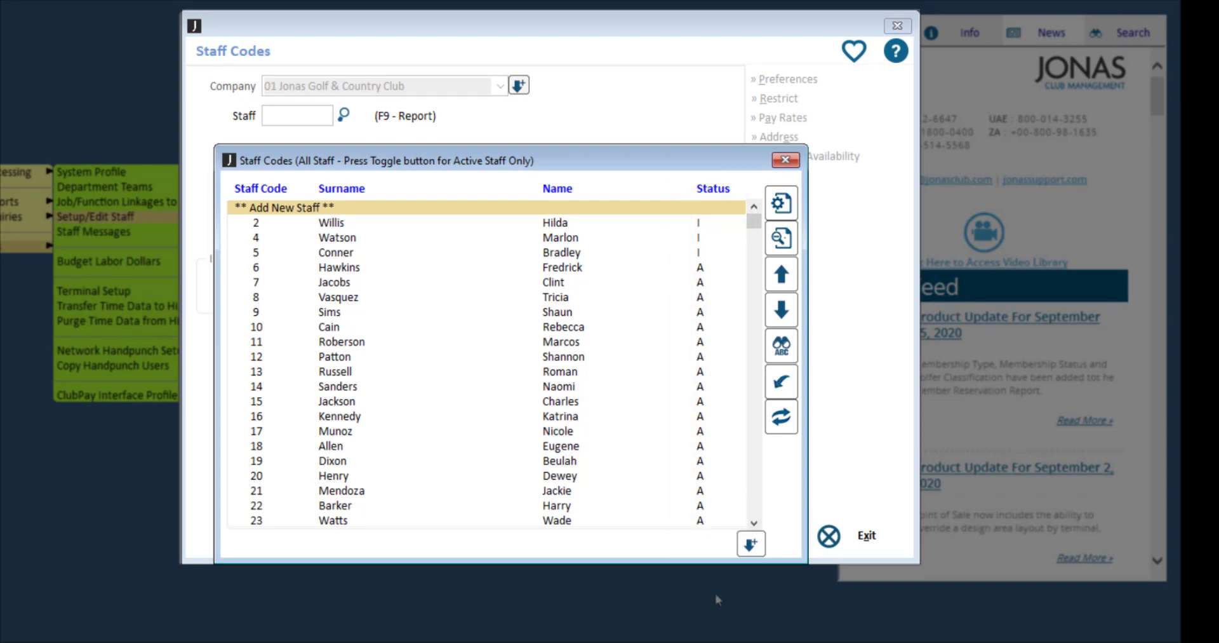
# Step: Switch time keeper staff 4 back to Active and save
pyautogui.doubleClick(561, 238)
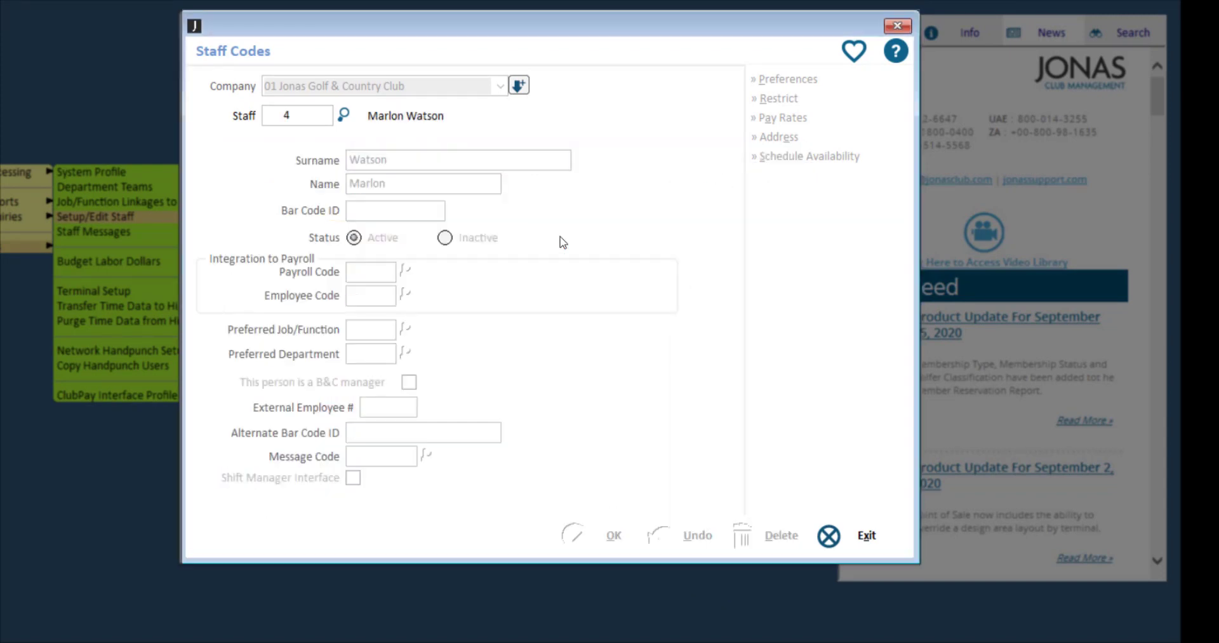
pyautogui.click(354, 237)
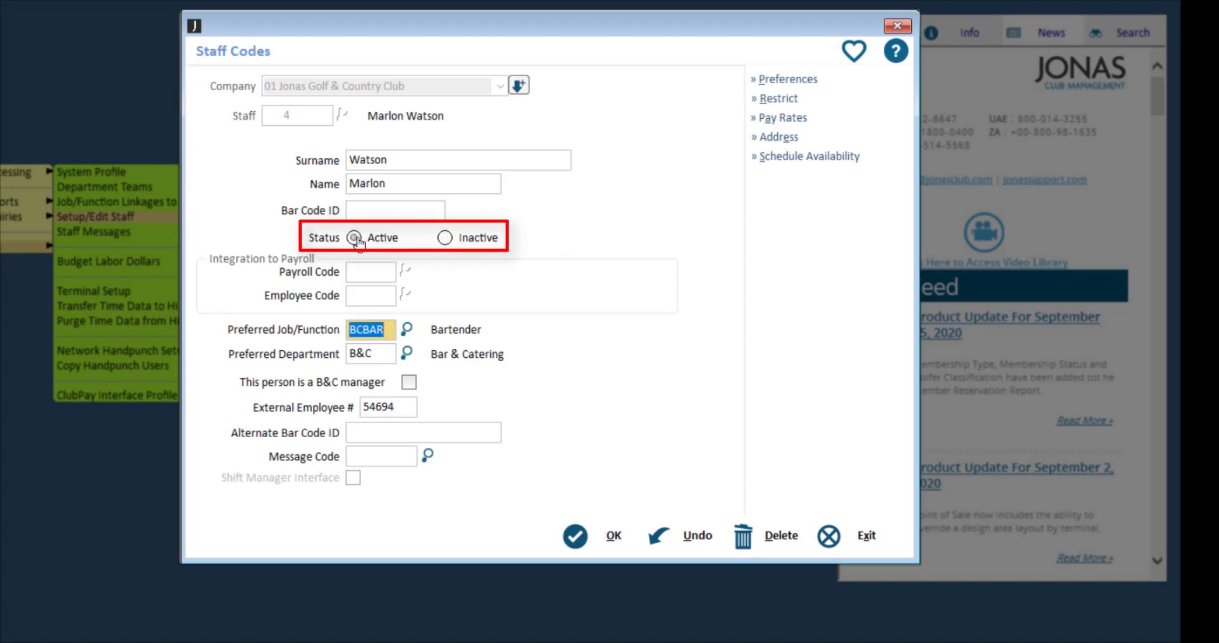
pyautogui.click(611, 535)
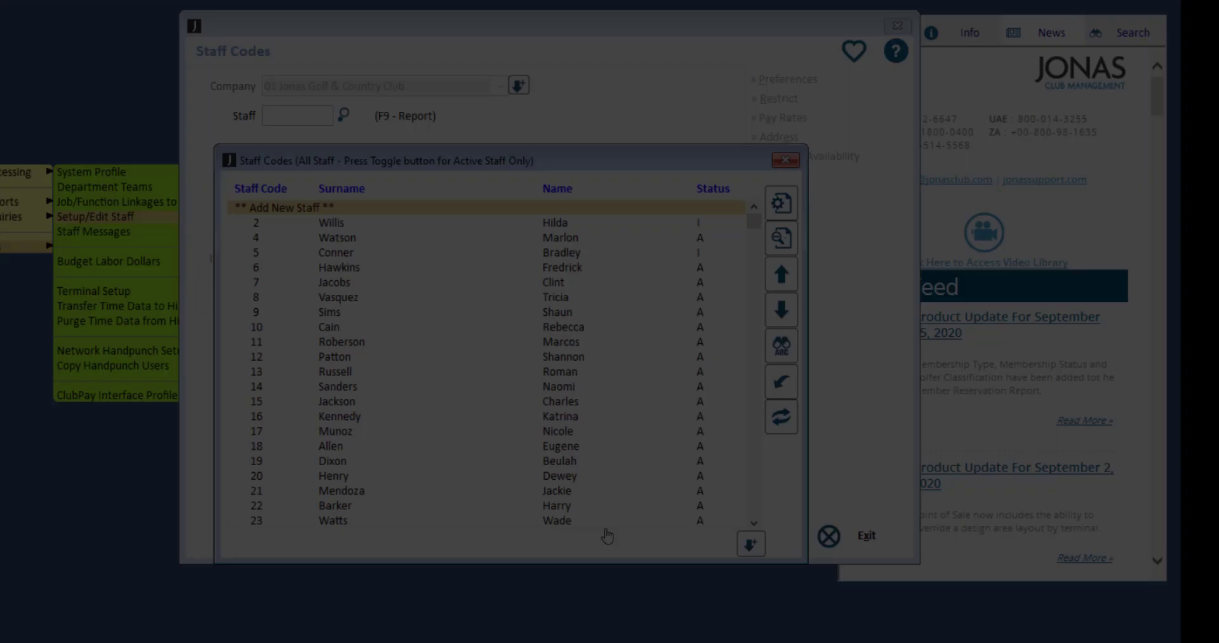